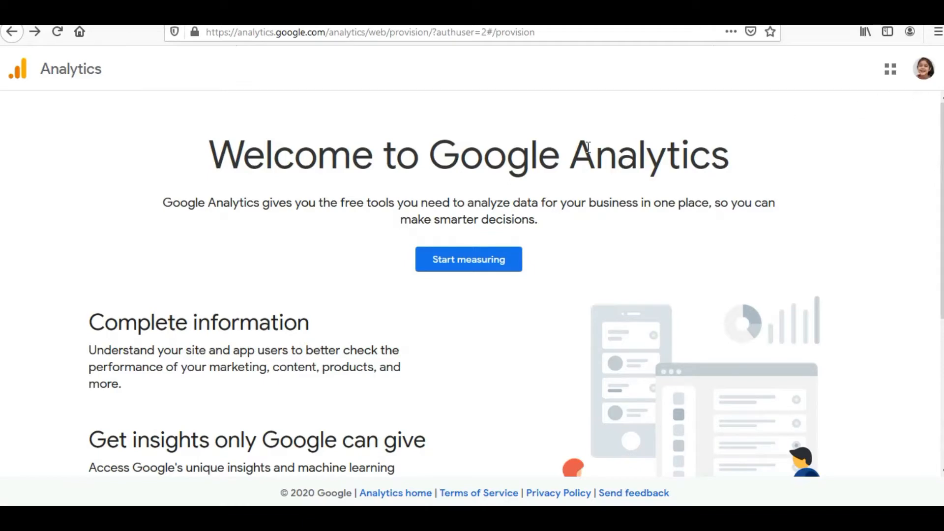
# - Start a new Analytics account setup and enter the owner's full name as the account name
pyautogui.click(483, 265)
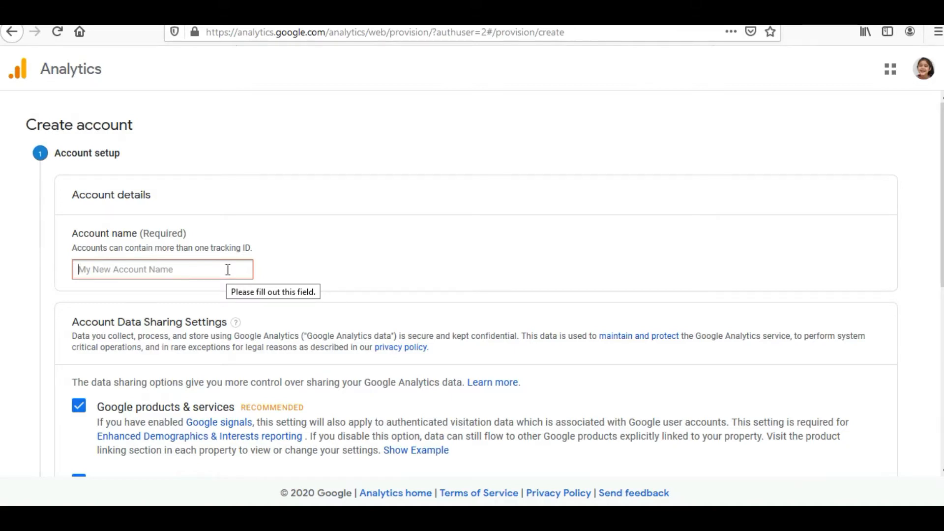
pyautogui.click(121, 271)
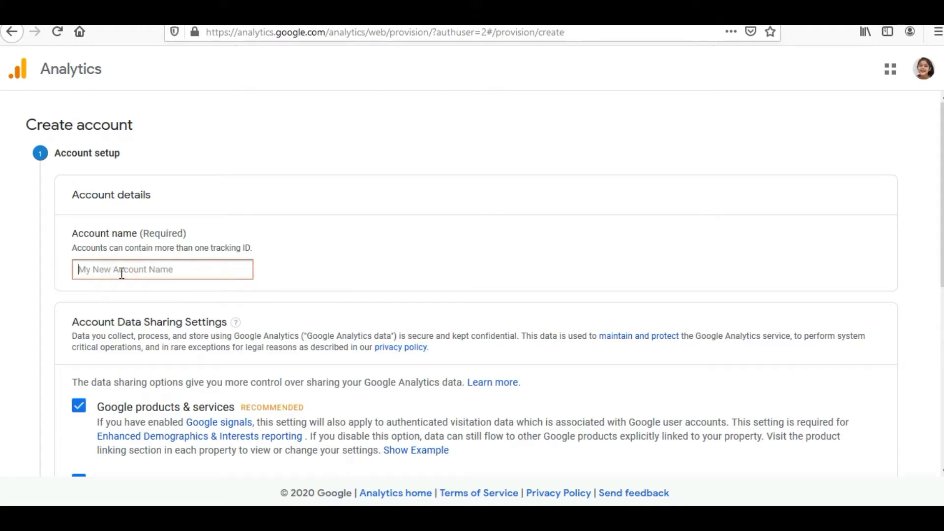
pyautogui.write('Rahu')
pyautogui.press('BackSpace')
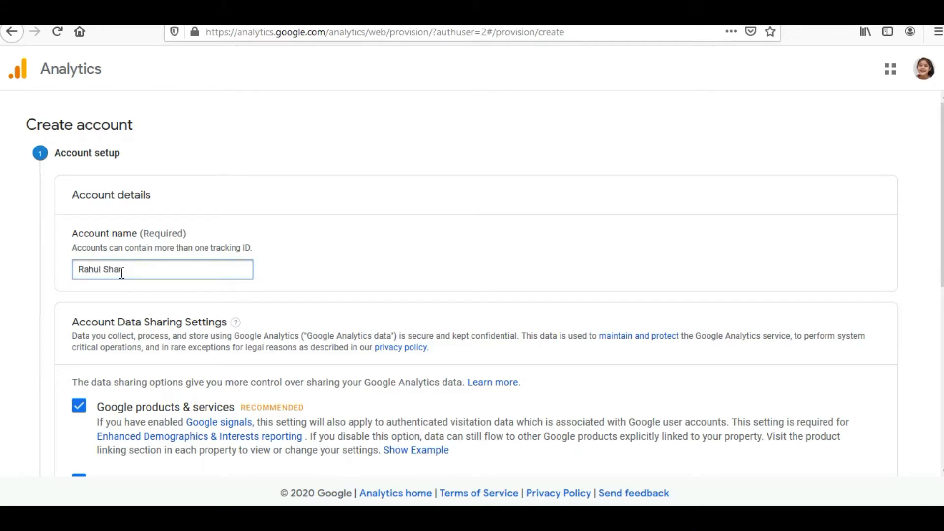
# - Keep all four account data sharing settings enabled and continue to the choice of what to measure
pyautogui.scroll(-3, 278, 418)
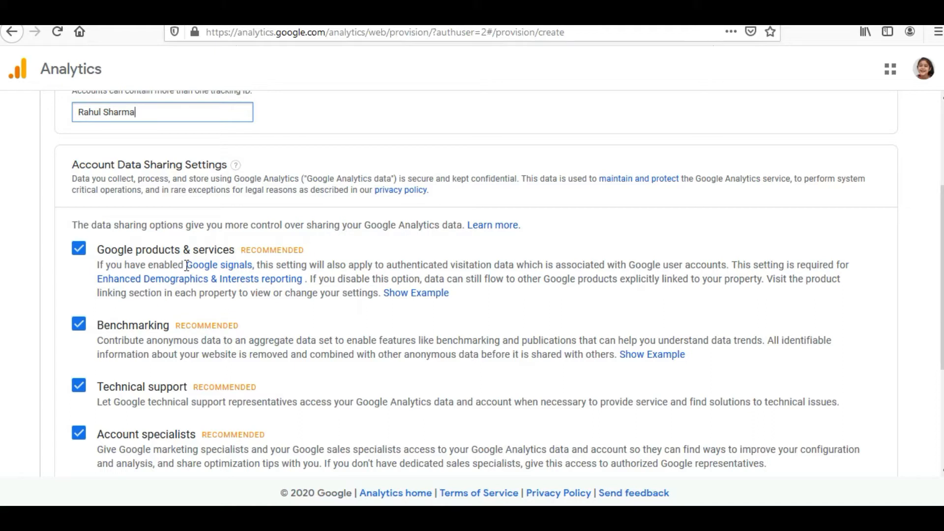
pyautogui.scroll(-3, 187, 265)
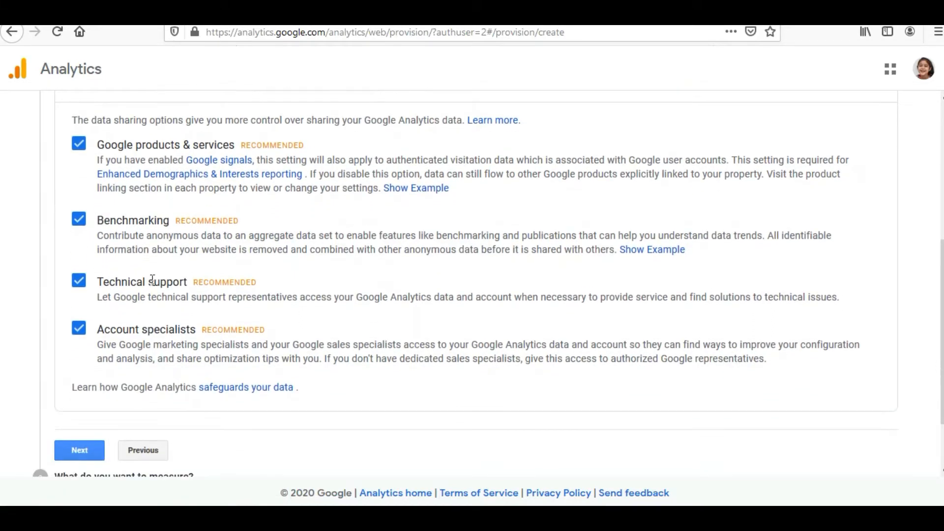
pyautogui.scroll(-2, 153, 279)
pyautogui.scroll(3, 126, 274)
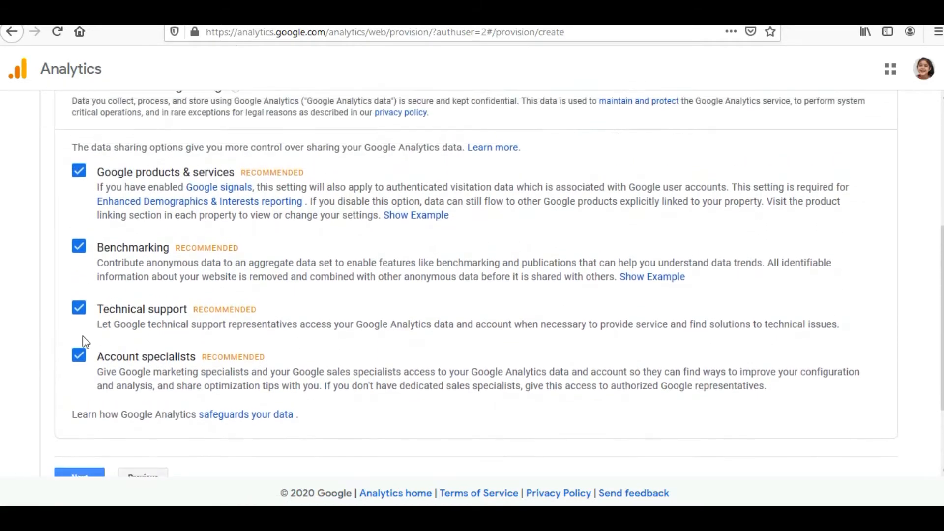
pyautogui.scroll(-2, 84, 334)
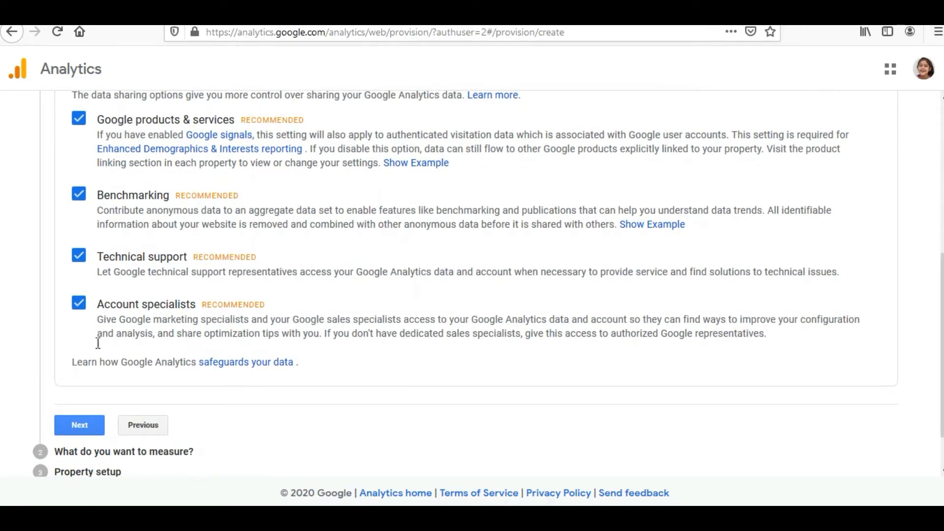
pyautogui.click(80, 425)
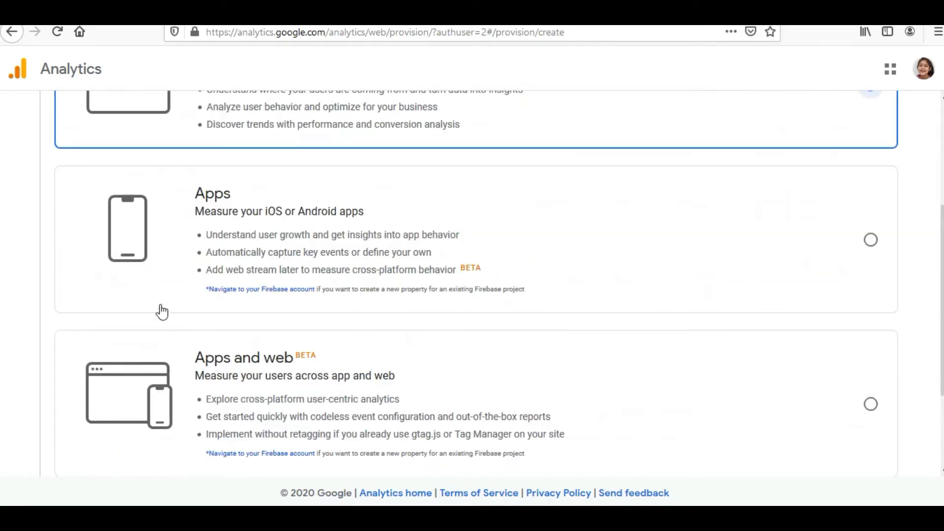
# - Review the measurement options, keep Web as the platform to measure, and continue to the property setup
pyautogui.scroll(3, 174, 294)
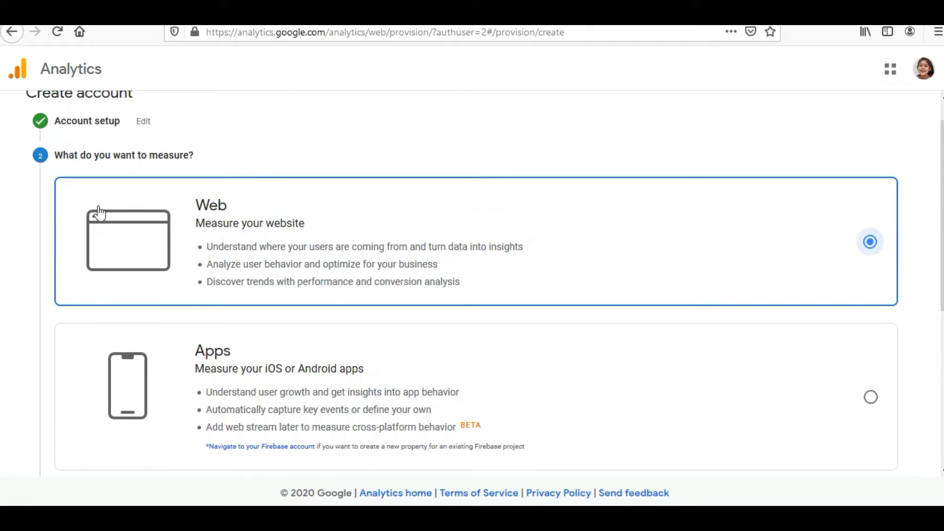
pyautogui.scroll(-1, 133, 366)
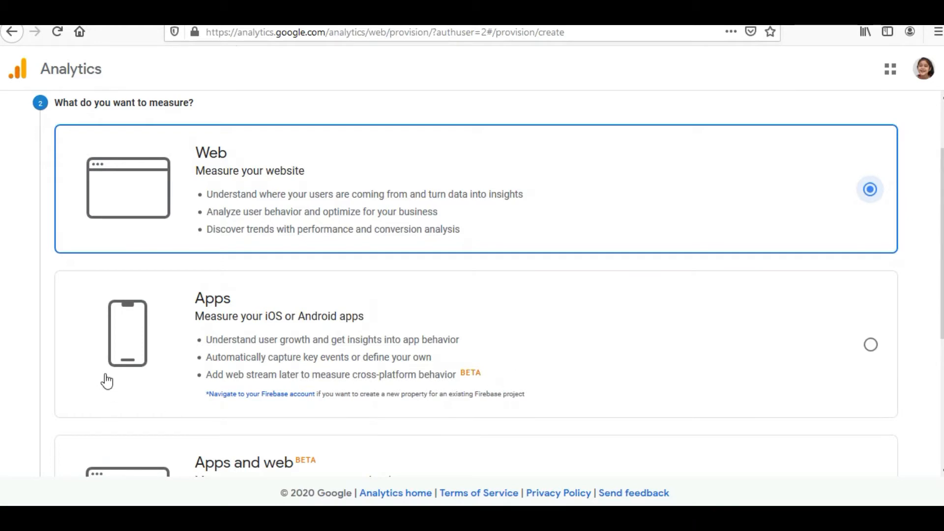
pyautogui.scroll(-2, 106, 376)
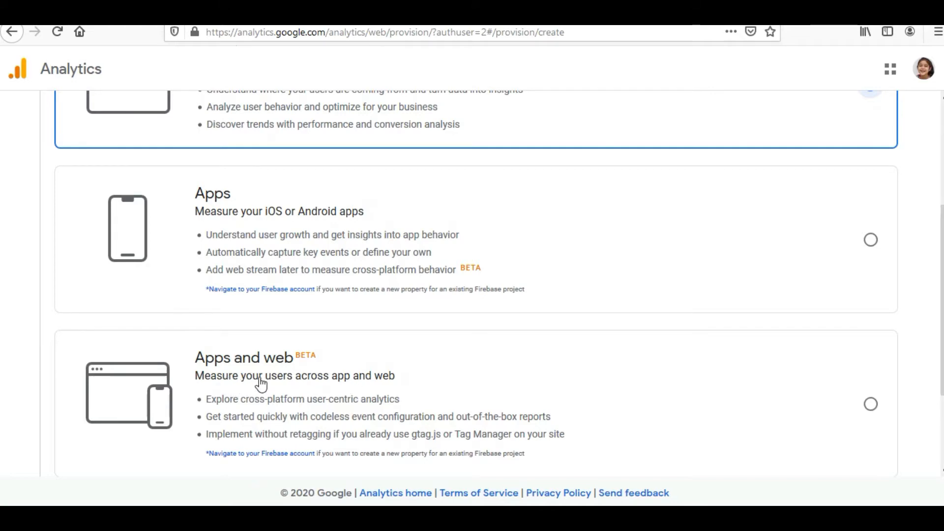
pyautogui.scroll(-2, 350, 378)
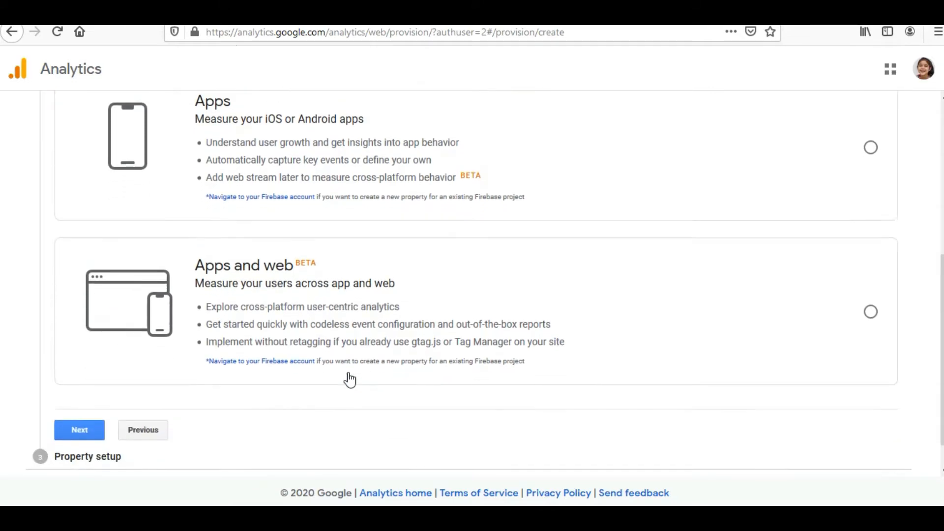
pyautogui.scroll(5, 347, 377)
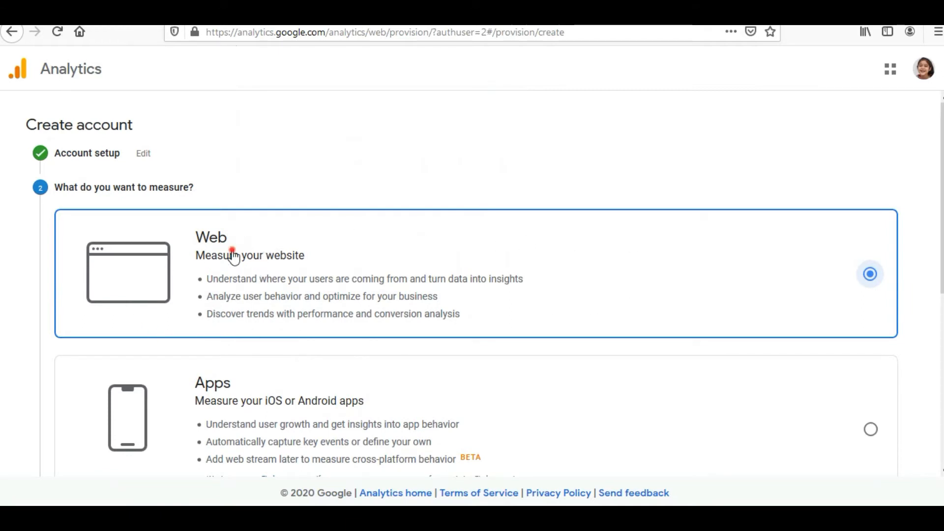
pyautogui.scroll(-1, 227, 311)
pyautogui.scroll(-5, 187, 349)
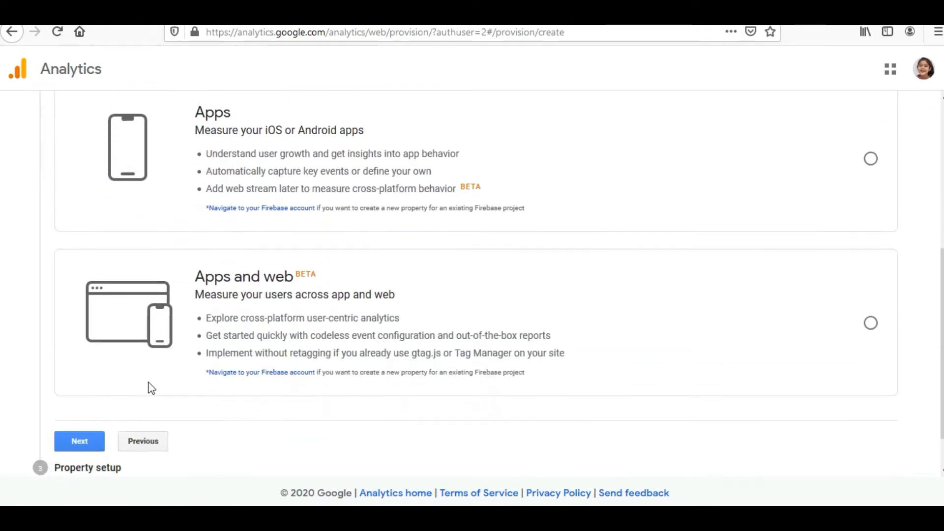
pyautogui.click(79, 392)
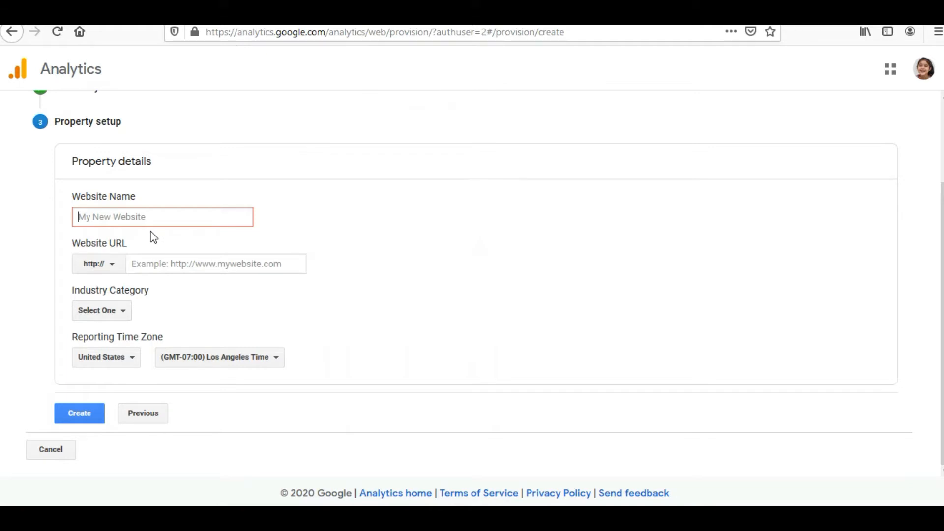
# - Set the website name to Sharp Batteries and look over the sharpbatteries.weebly.com home page
pyautogui.write('Sharp Batteries')
pyautogui.click(352, 15)
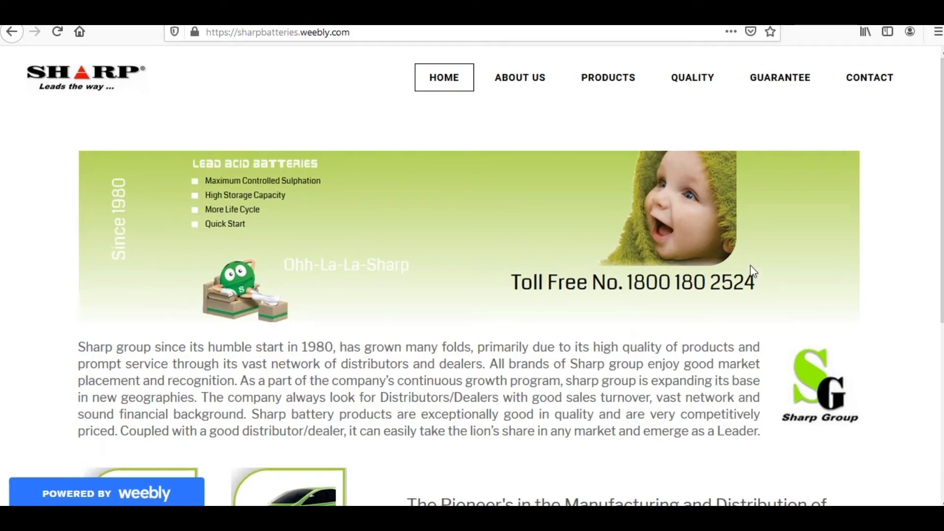
pyautogui.scroll(-5, 750, 273)
pyautogui.scroll(5, 673, 269)
pyautogui.click(128, 18)
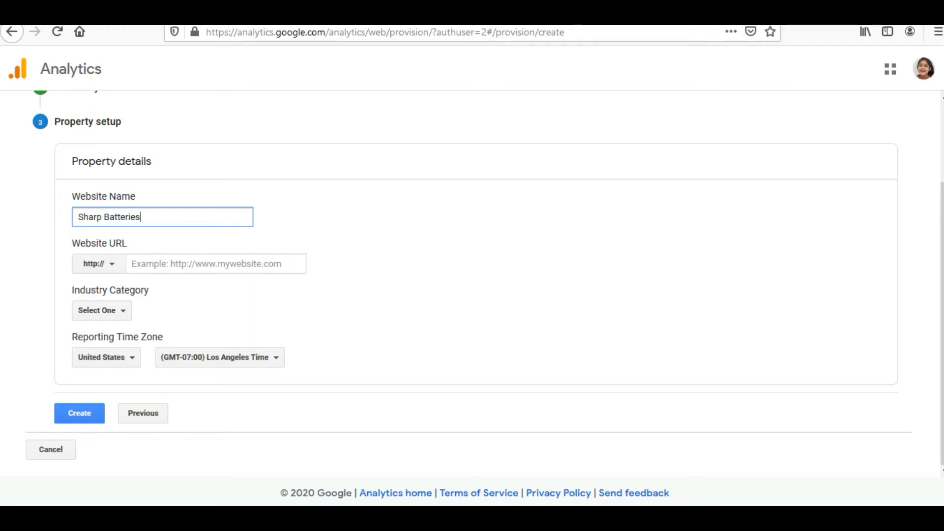
pyautogui.click(344, 18)
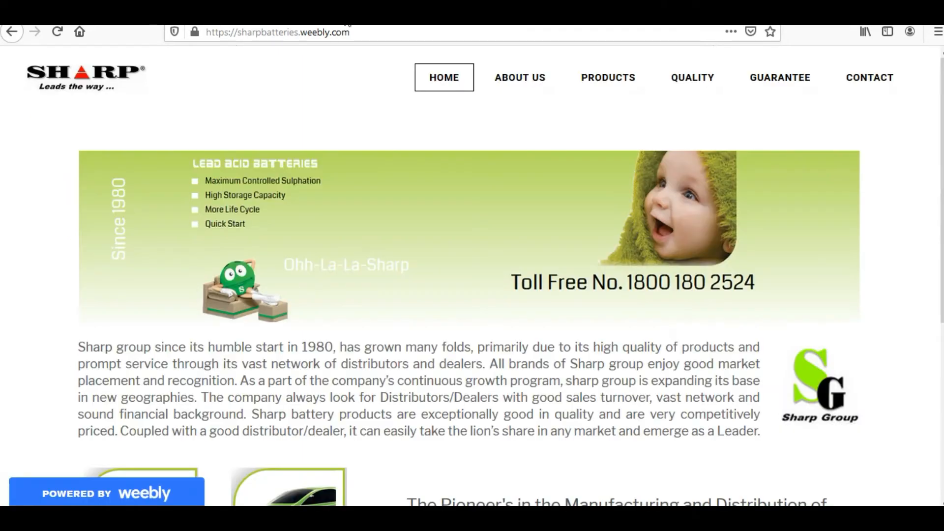
pyautogui.click(389, 32)
pyautogui.hotkey('ctrl', 'c')
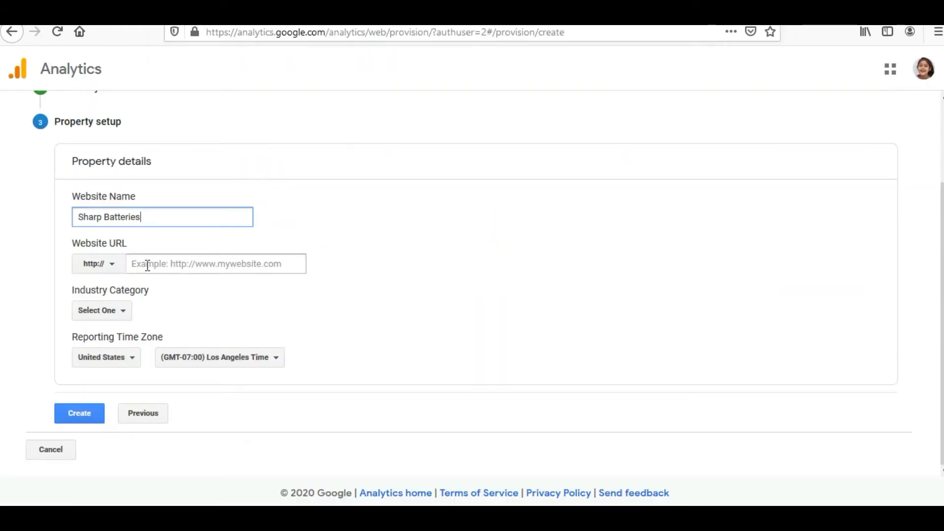
pyautogui.click(147, 265)
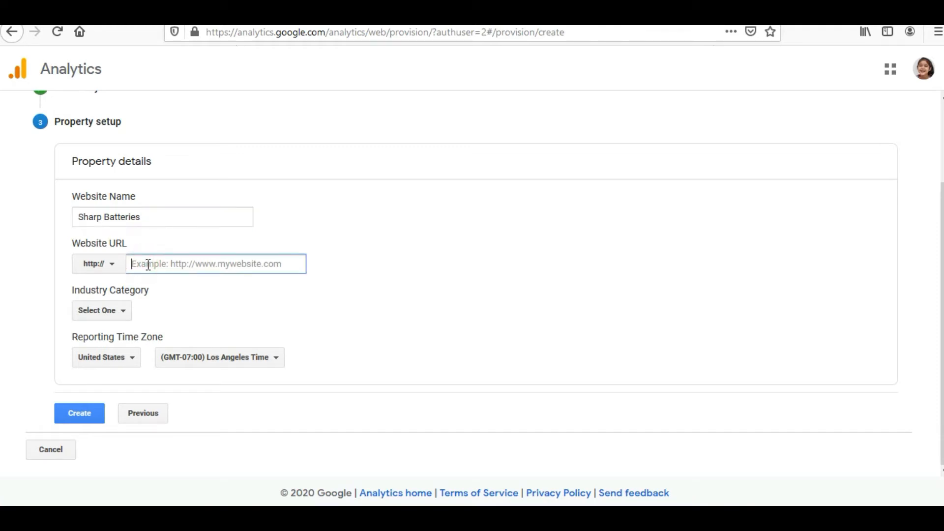
pyautogui.hotkey('ctrl', 'v')
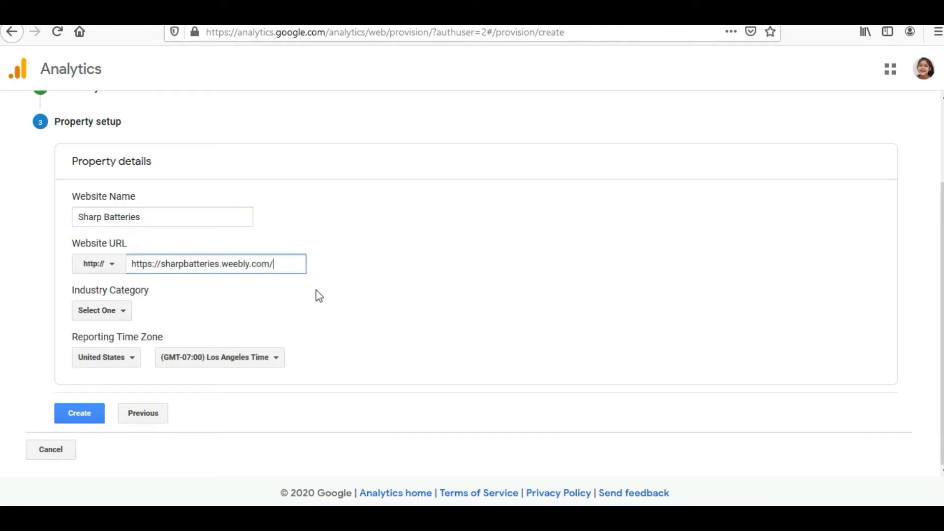
pyautogui.click(162, 265)
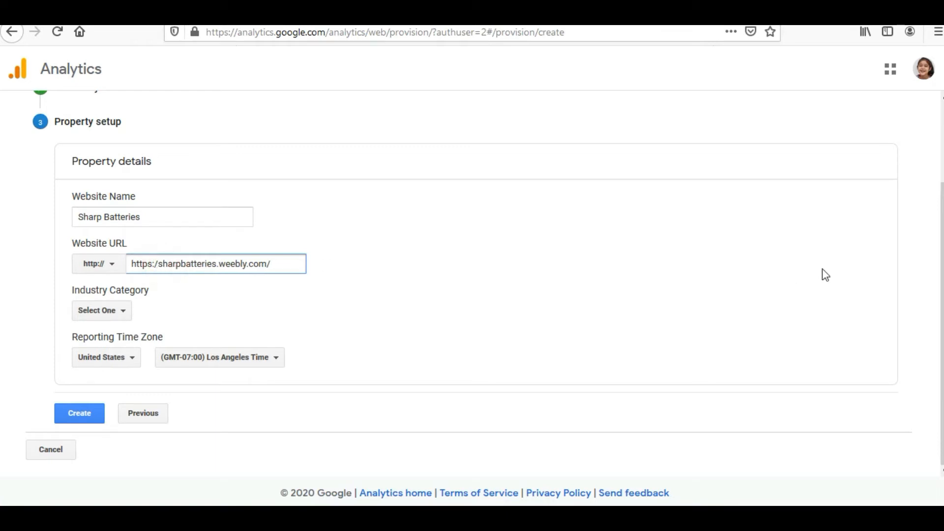
pyautogui.press('BackSpace')
pyautogui.press('BackSpace')
pyautogui.press('BackSpace')
pyautogui.press('BackSpace')
pyautogui.press('BackSpace')
pyautogui.press('BackSpace')
pyautogui.press('BackSpace')
pyautogui.press('BackSpace')
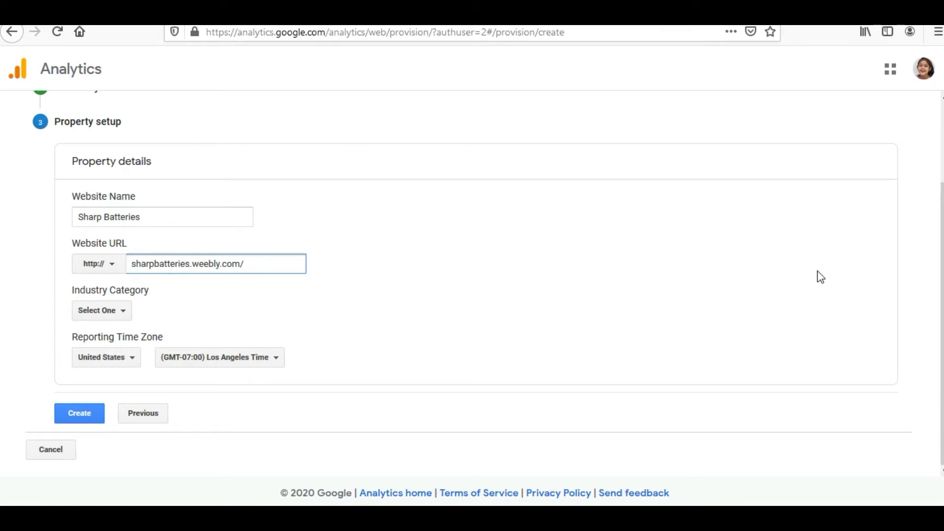
pyautogui.click(113, 266)
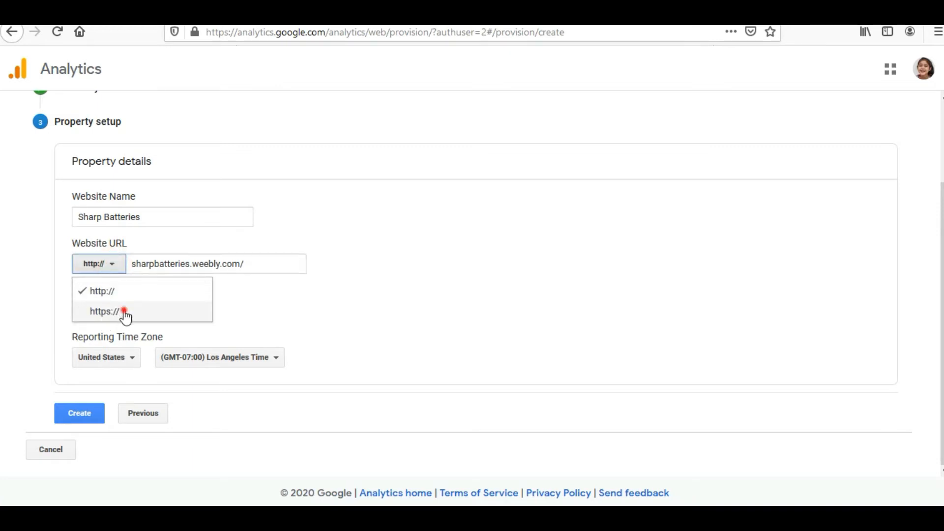
pyautogui.click(123, 314)
pyautogui.click(268, 266)
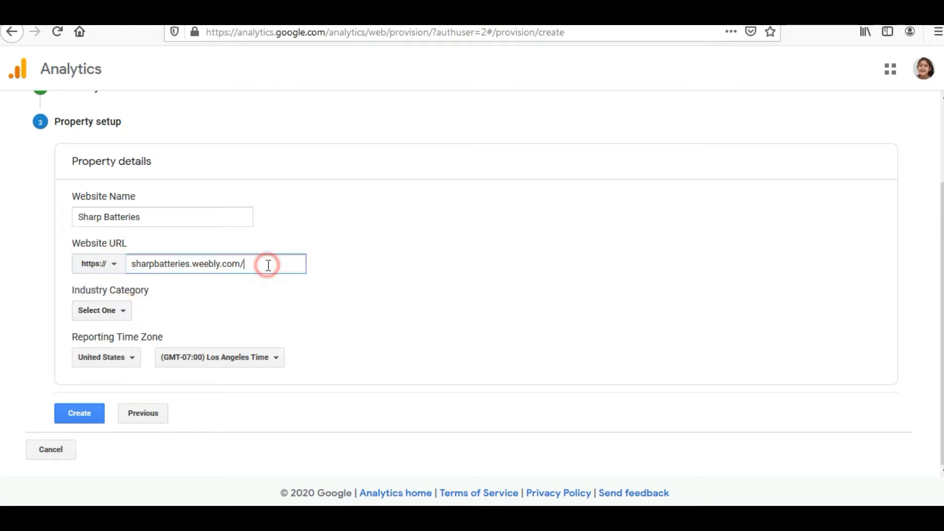
pyautogui.press('BackSpace')
# - Set the industry category to Business and Industrial Markets and the reporting time zone country to India
pyautogui.click(126, 311)
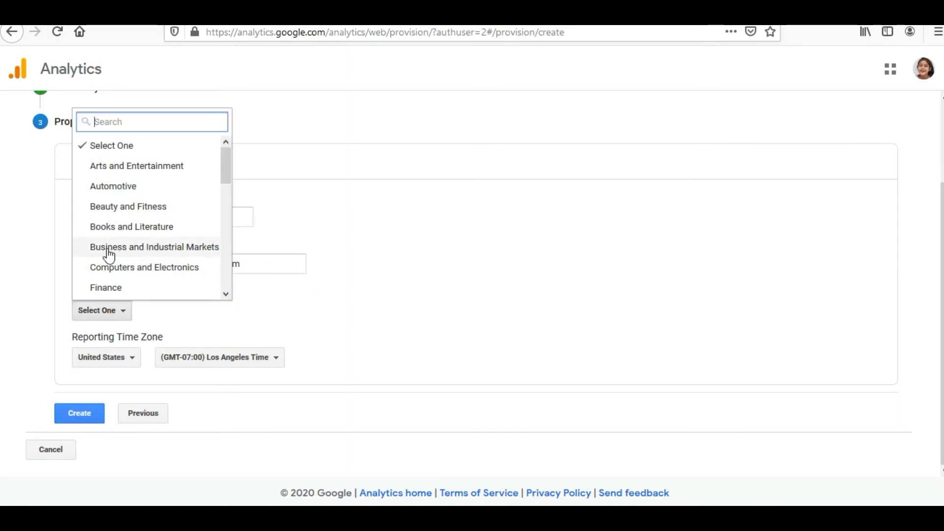
pyautogui.click(143, 246)
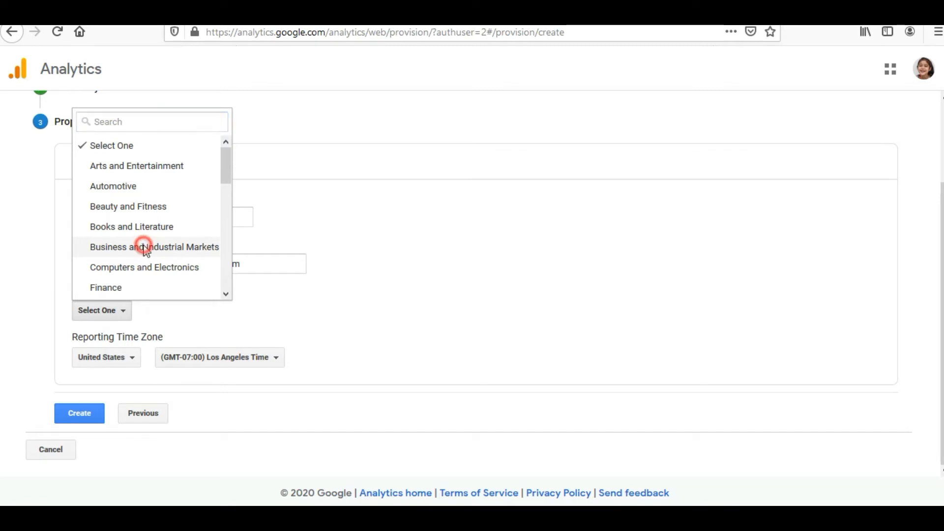
pyautogui.click(128, 363)
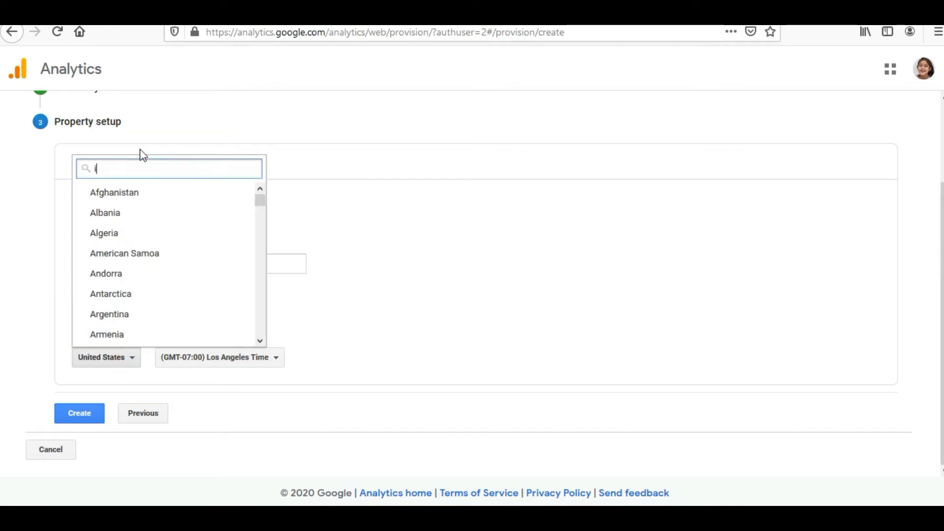
pyautogui.write('india')
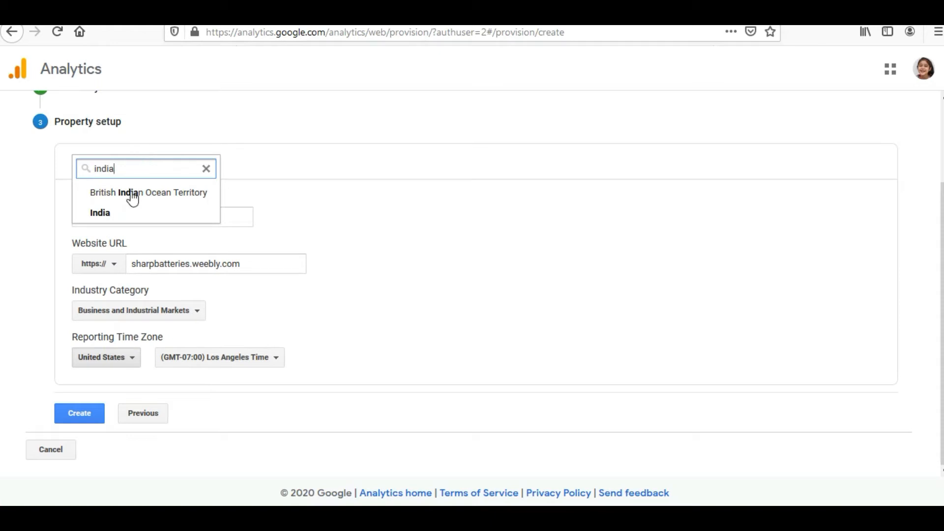
pyautogui.click(100, 215)
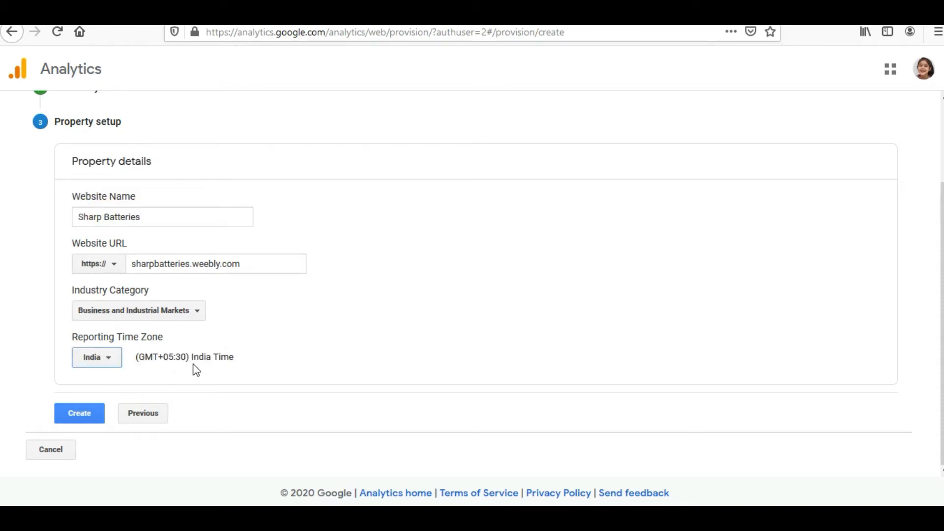
# - Create the property, accepting the terms of service, the Data Processing Terms and the Measurement Controller-Controller Data Protection Terms
pyautogui.click(91, 412)
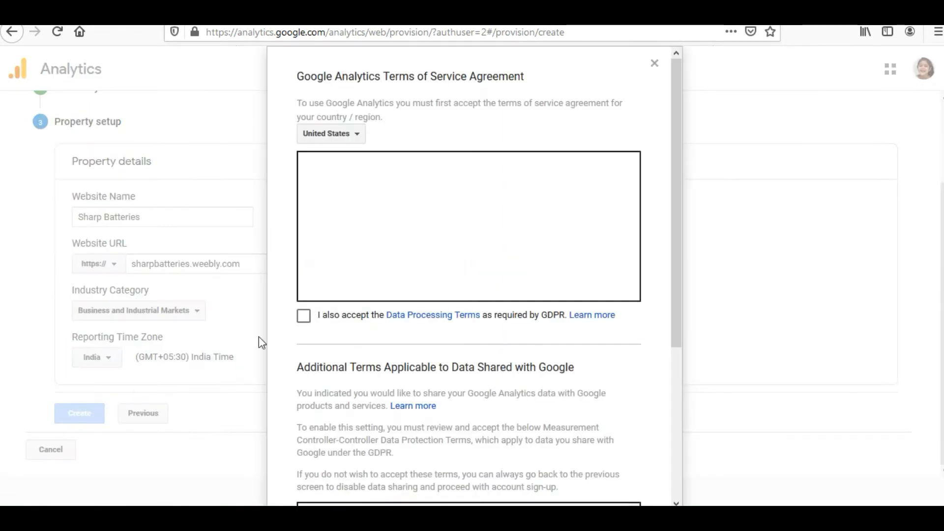
pyautogui.click(305, 317)
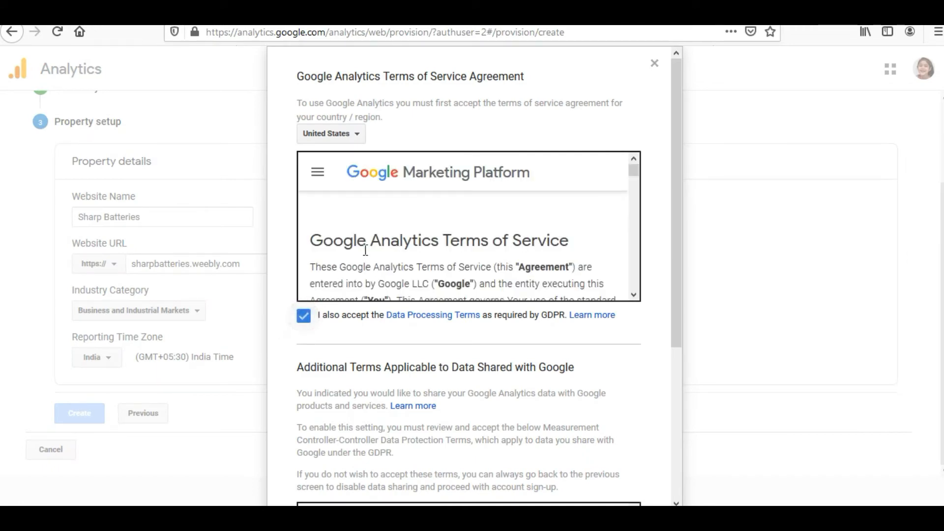
pyautogui.scroll(-1, 382, 246)
pyautogui.scroll(-5, 382, 246)
pyautogui.scroll(-5, 406, 358)
pyautogui.scroll(-5, 634, 315)
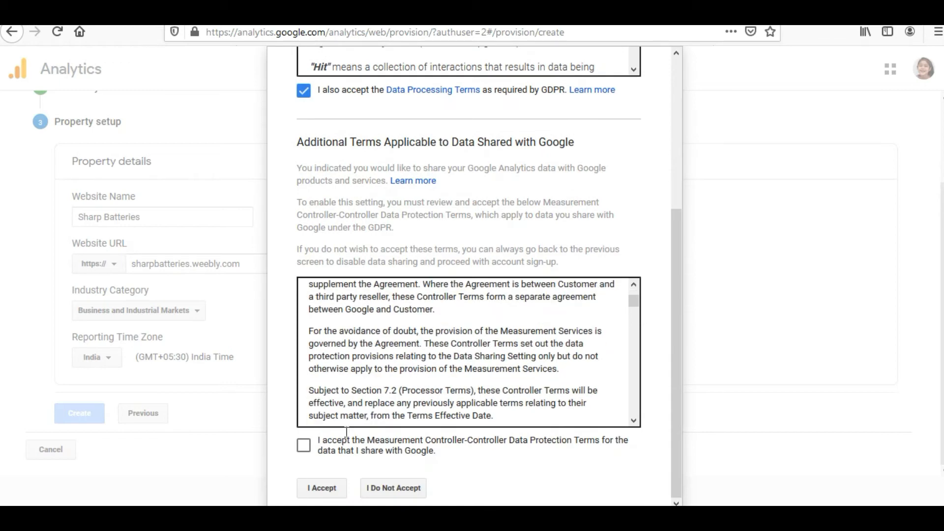
pyautogui.click(302, 448)
pyautogui.click(317, 488)
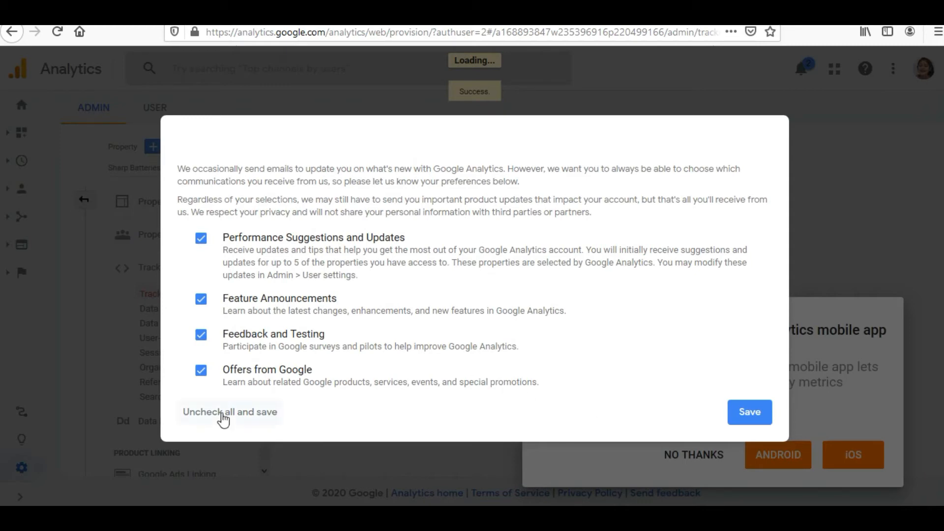
# - Save the email communication preferences with all four options enabled
pyautogui.click(745, 410)
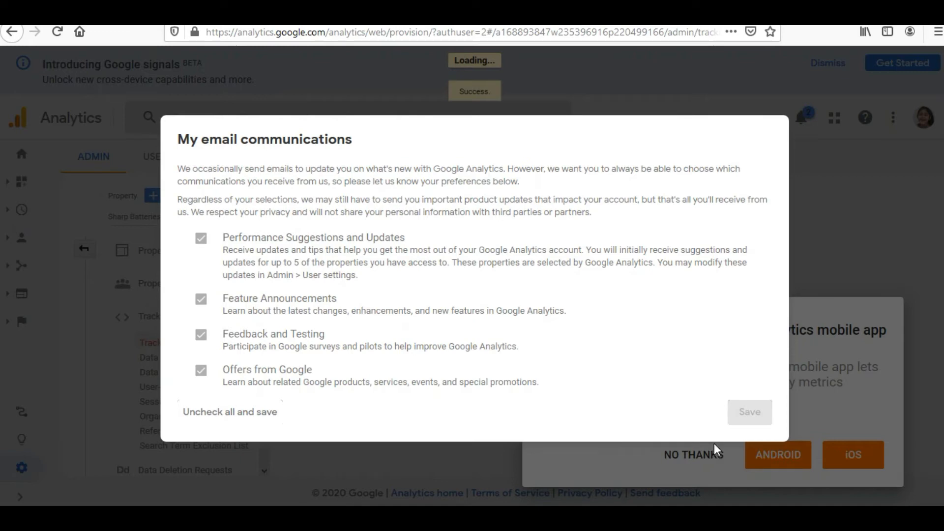
# - Decline the Google Analytics mobile app offer and dismiss the search tip covering the tracking code page
pyautogui.click(713, 459)
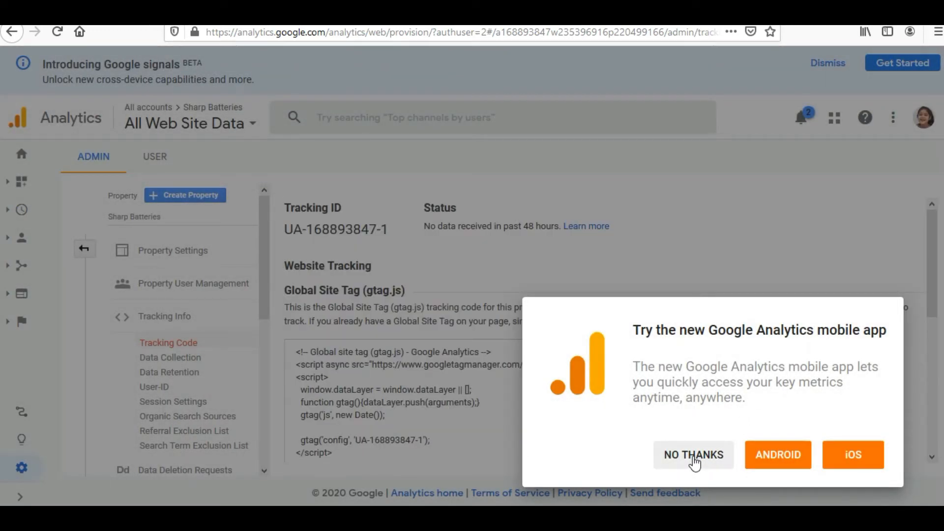
pyautogui.click(693, 456)
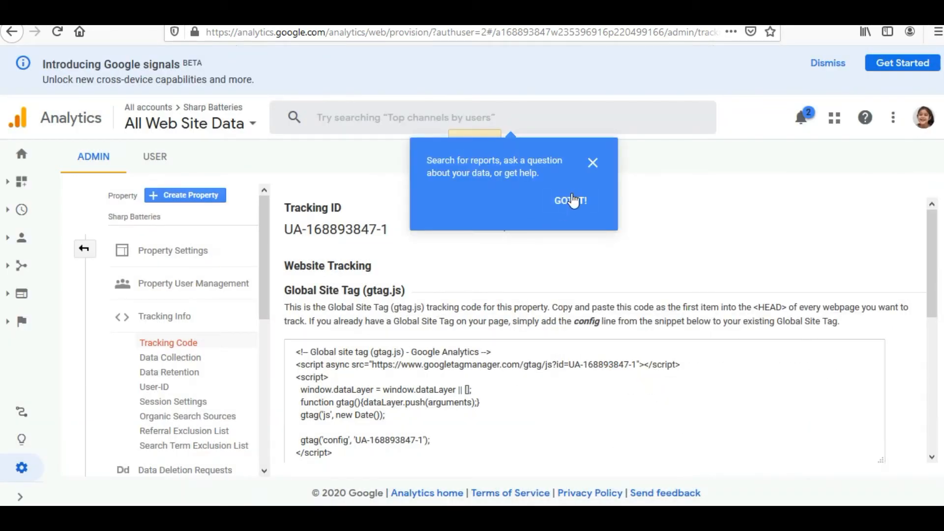
pyautogui.click(593, 159)
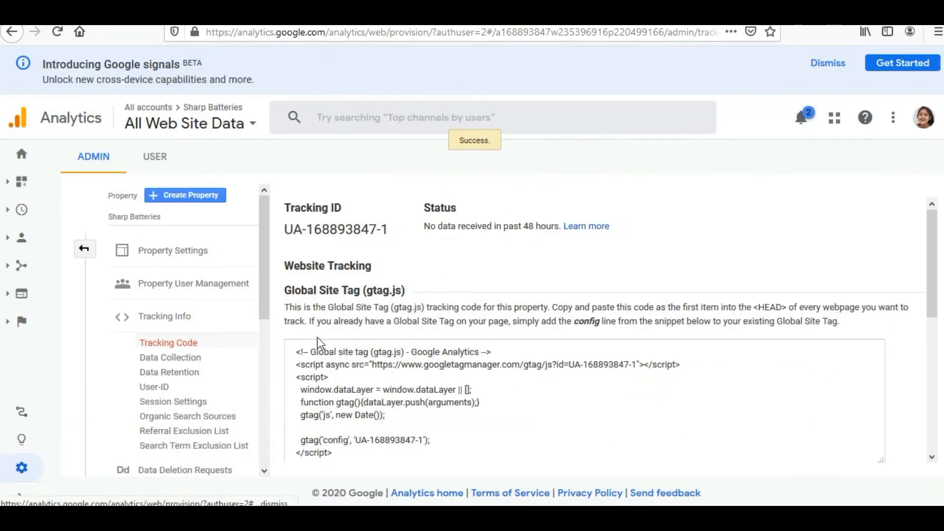
# - Copy the entire Global Site Tag (gtag.js) tracking code of the Sharp Batteries property
pyautogui.scroll(-3, 317, 337)
pyautogui.moveTo(427, 333); pyautogui.dragTo(274, 199)
pyautogui.scroll(3, 319, 280)
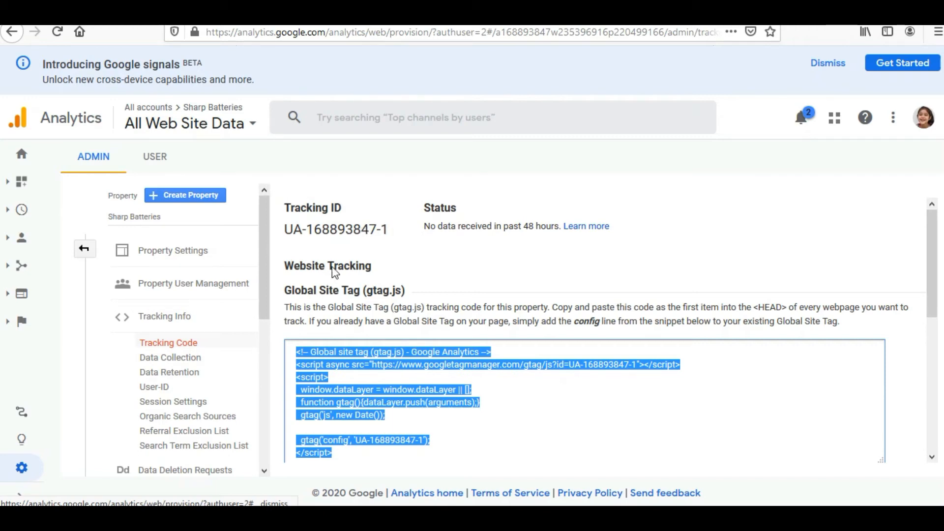
pyautogui.scroll(-2, 391, 319)
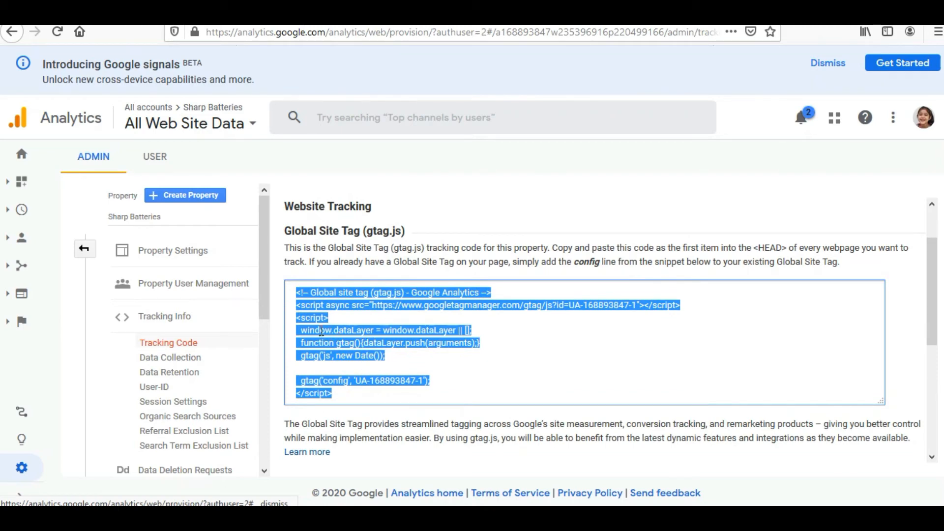
pyautogui.rightClick(316, 318)
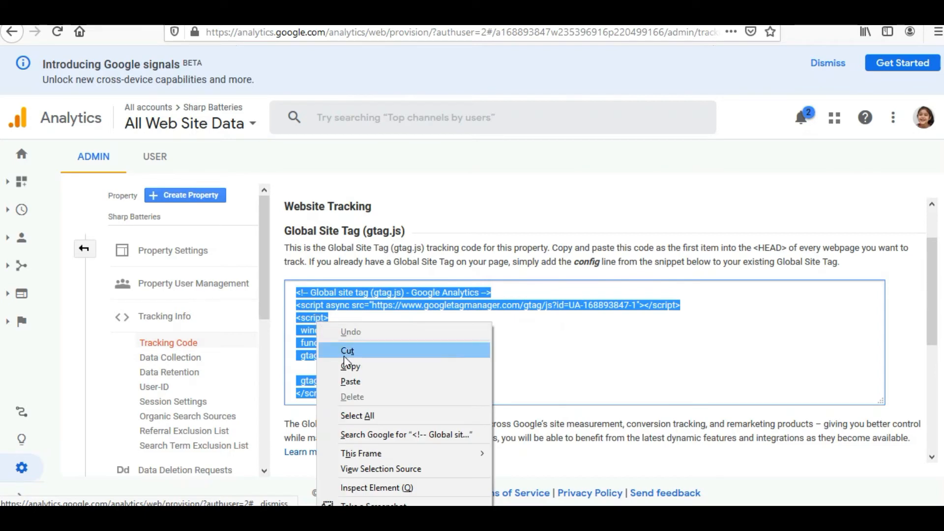
pyautogui.click(345, 365)
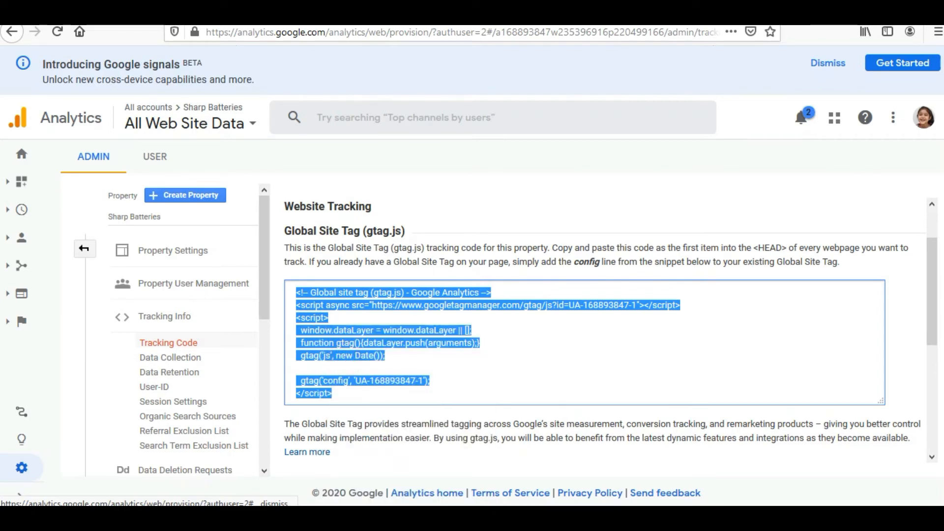
# - Switch to the Weebly editor, save the copied tracking code as Footer Code in the site's SEO settings, and publish the site
pyautogui.hotkey('ctrl', 'Tab')
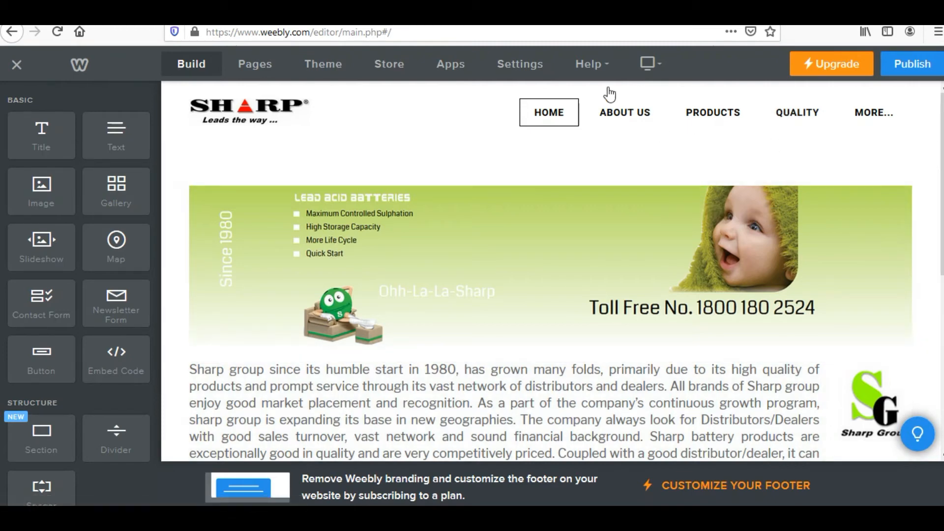
pyautogui.click(514, 72)
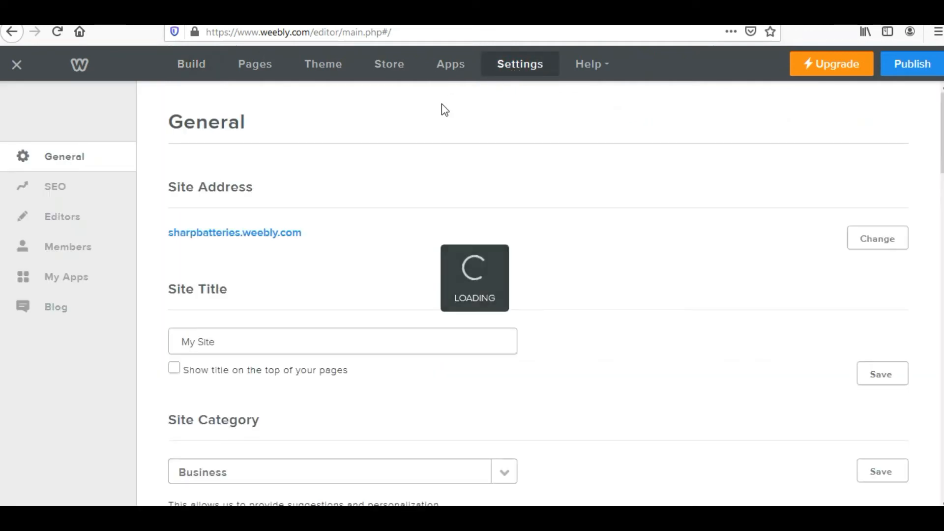
pyautogui.click(60, 193)
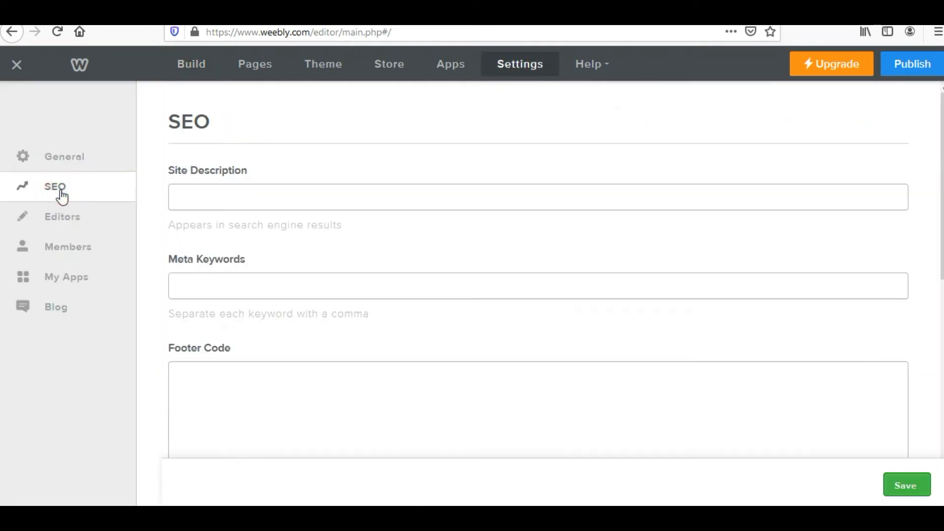
pyautogui.scroll(-3, 310, 254)
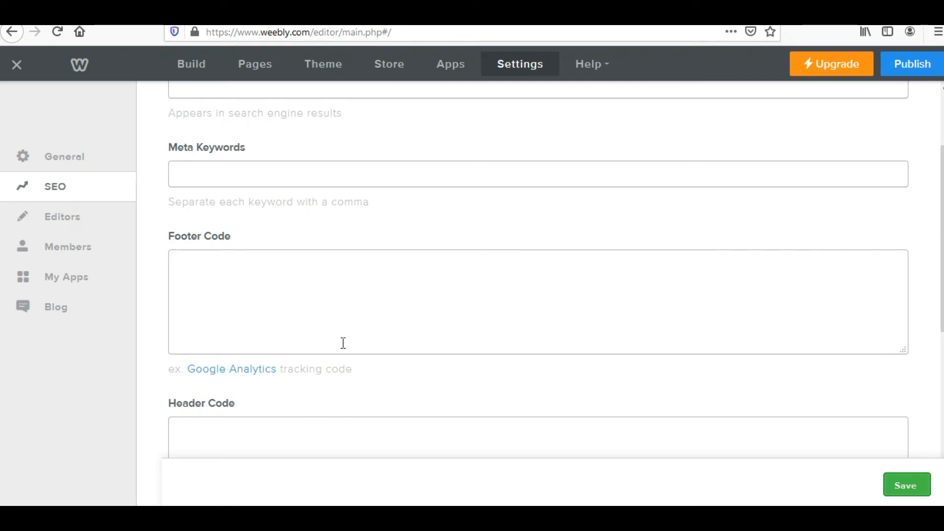
pyautogui.click(241, 286)
pyautogui.hotkey('ctrl', 'v')
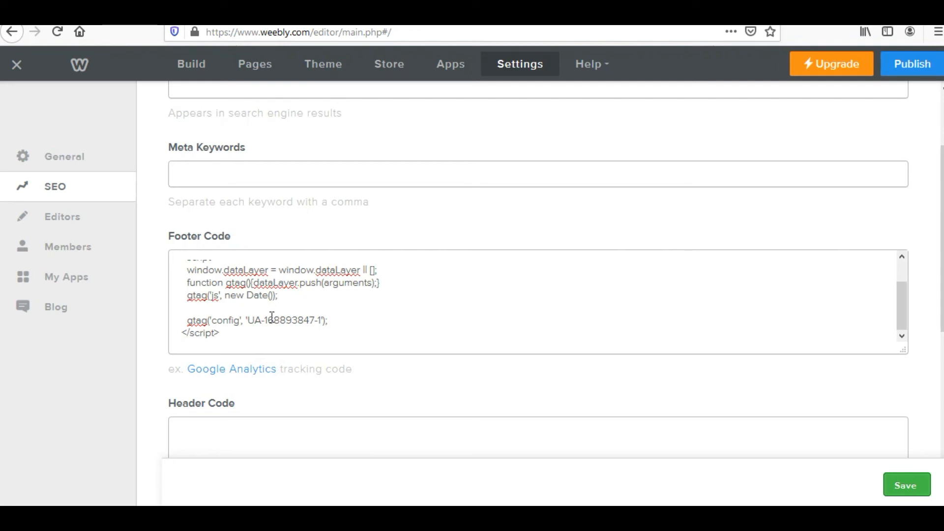
pyautogui.click(907, 484)
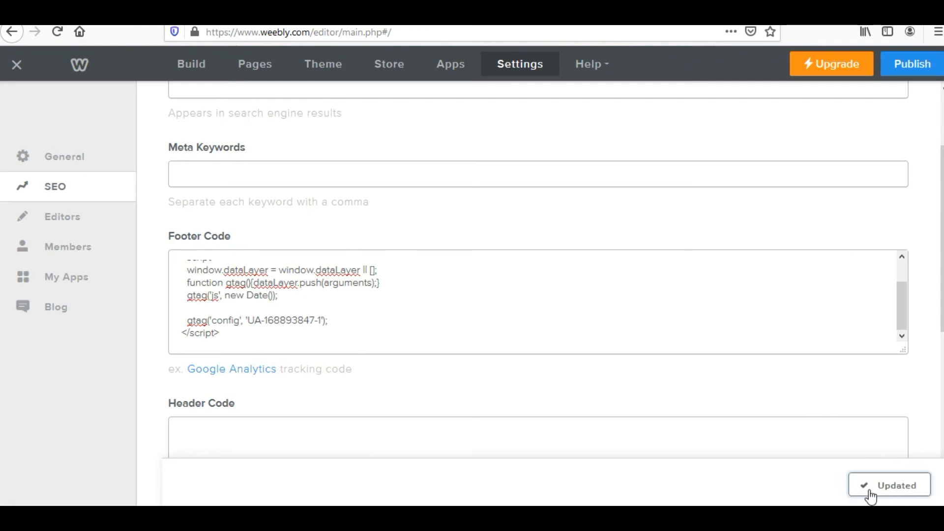
pyautogui.click(915, 69)
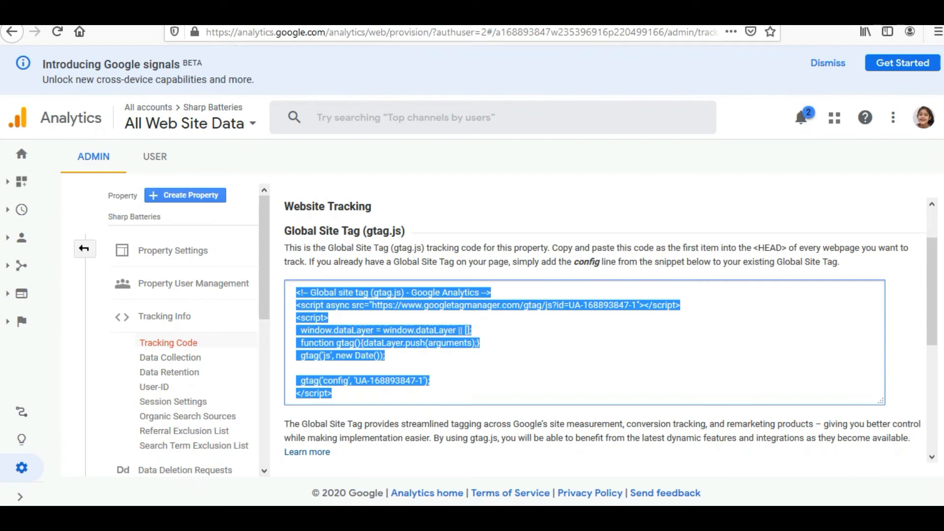
# - Open the Realtime Overview report for the Sharp Batteries property in Google Analytics
pyautogui.click(22, 156)
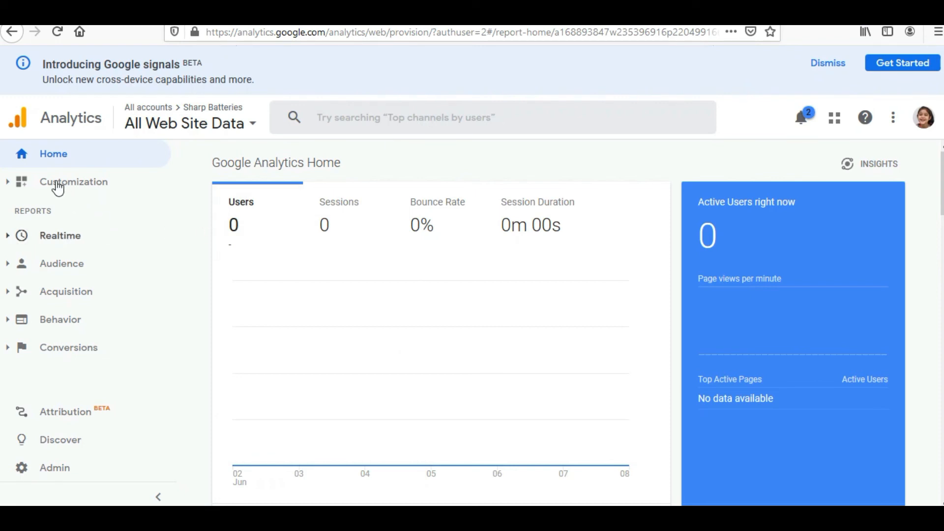
pyautogui.click(70, 240)
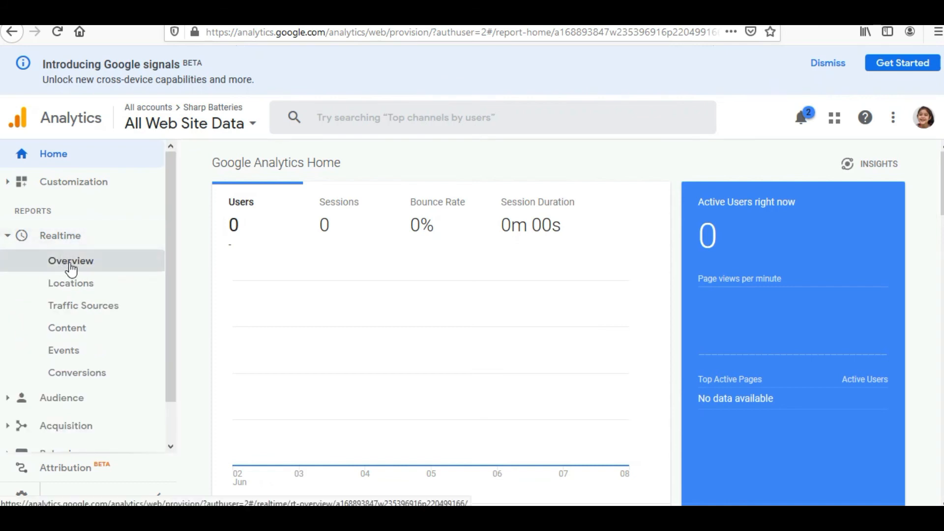
pyautogui.click(88, 268)
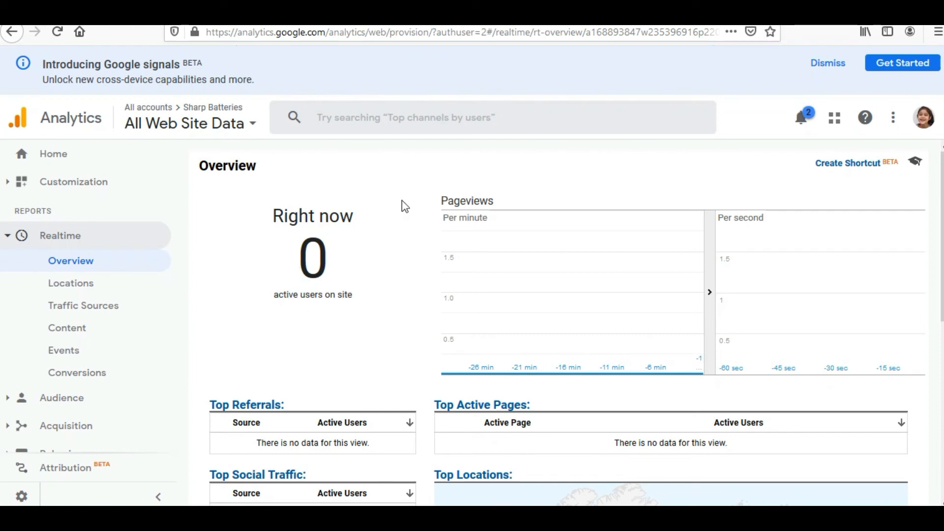
# - Reload the live sharpbatteries.weebly.com site as a test visit and return to the Realtime Overview report in Google Analytics
pyautogui.hotkey('ctrl', 'Tab')
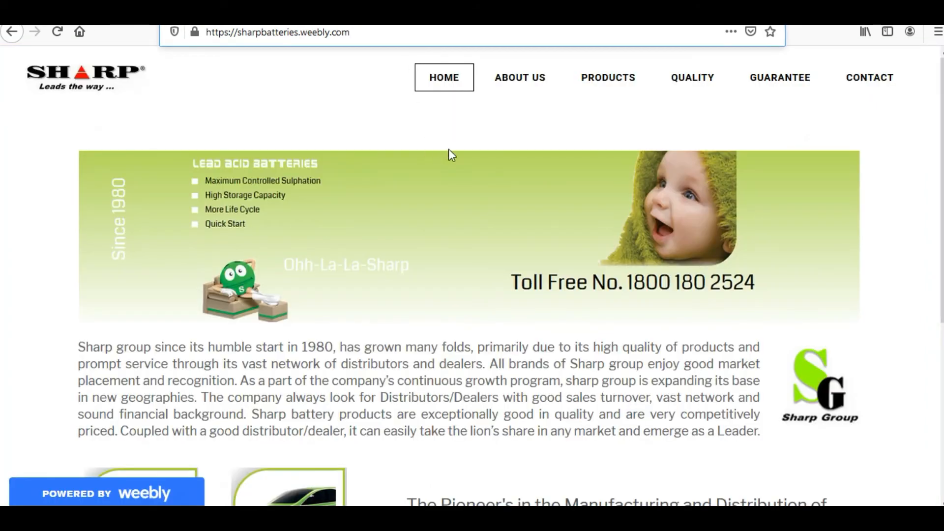
pyautogui.press('Return')
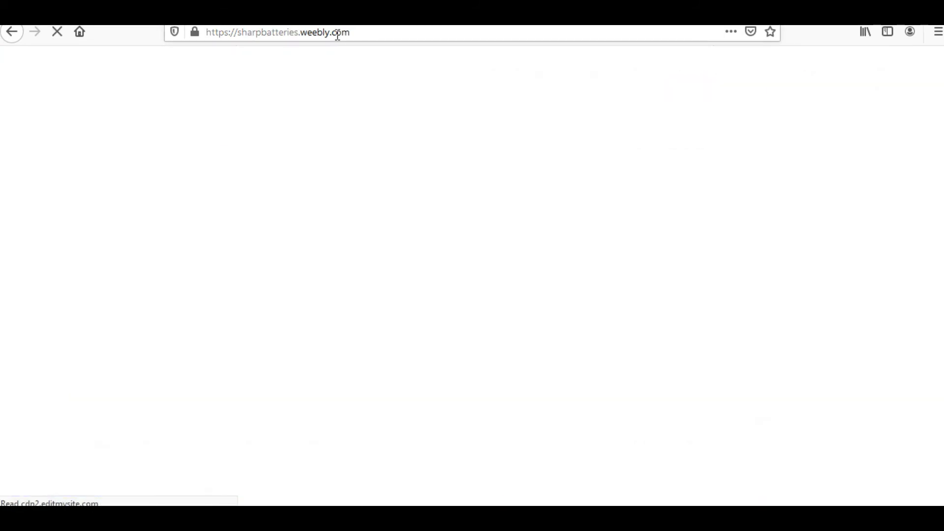
pyautogui.hotkey('ctrl', 'Tab')
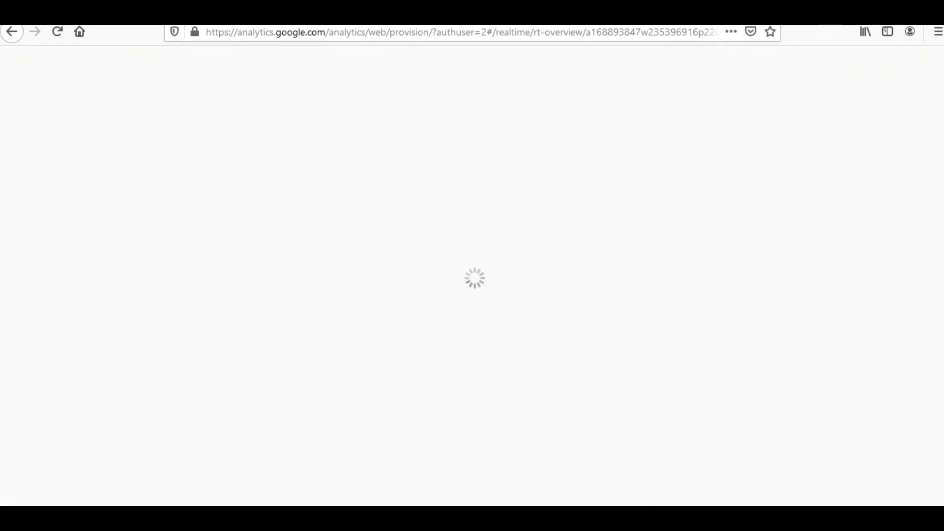